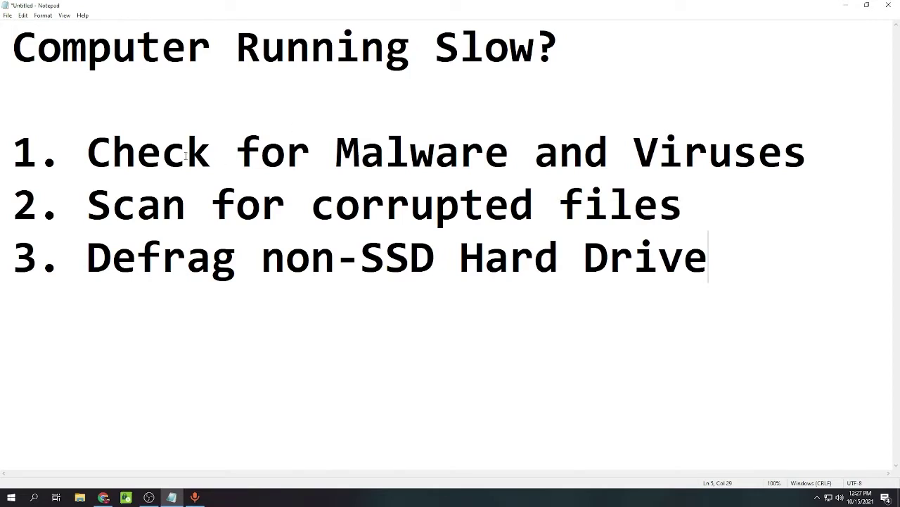
Search the web for 'malwarebytes' in a new Chrome tab.
{"action": "left_click", "coordinate": [103, 498]}
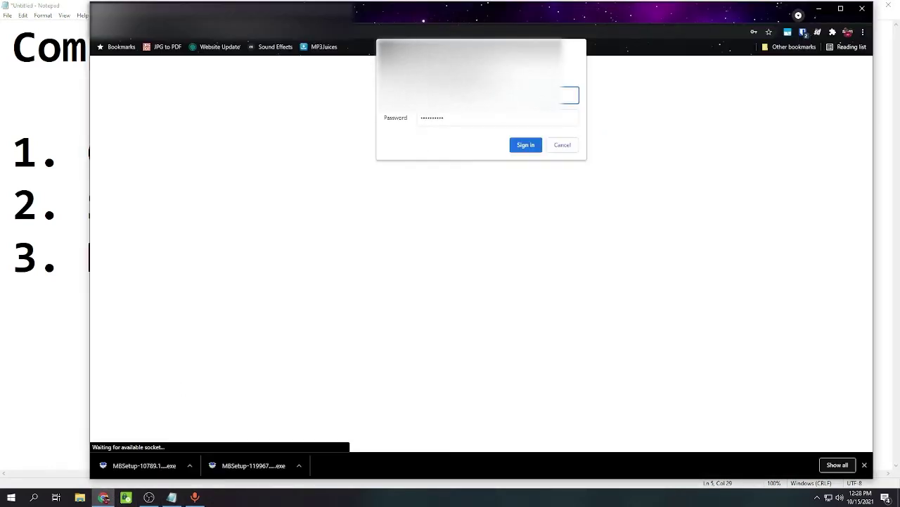
{"action": "key", "text": "ctrl+t"}
{"action": "type", "text": "ma"}
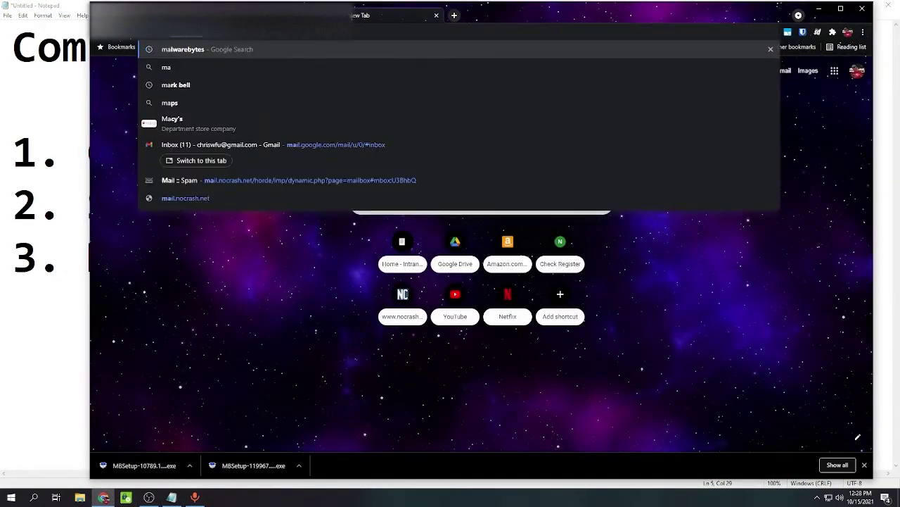
{"action": "key", "text": "Return"}
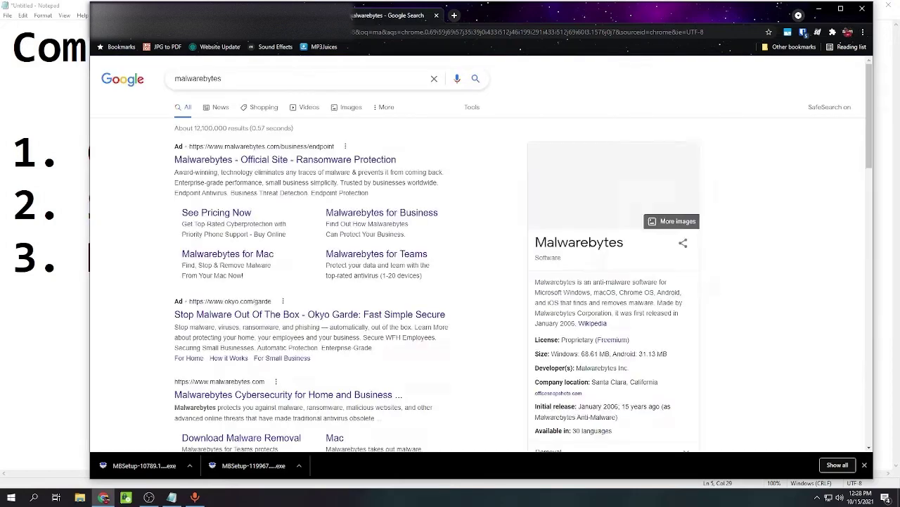
Open the Malwarebytes for Windows page and download the free trial installer.
{"action": "left_click", "coordinate": [241, 84]}
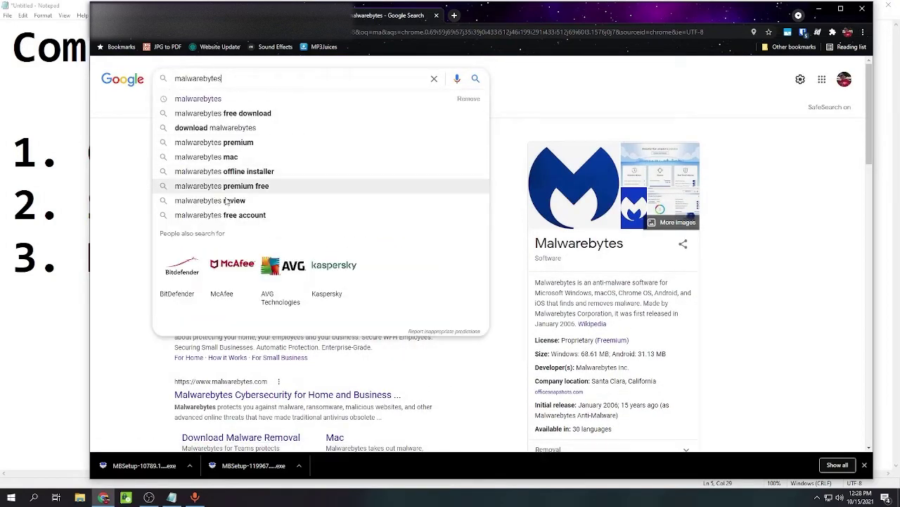
{"action": "left_click", "coordinate": [211, 266]}
{"action": "key", "text": "alt+Left"}
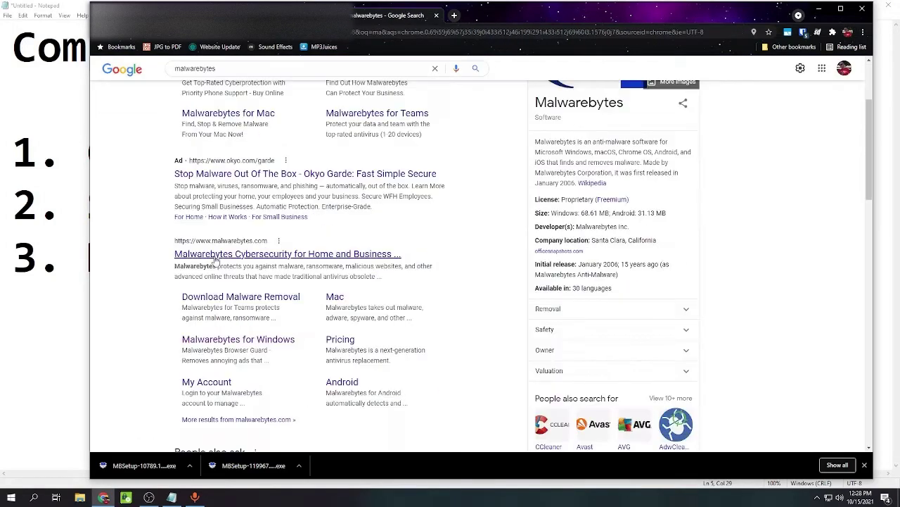
{"action": "left_click", "coordinate": [214, 344]}
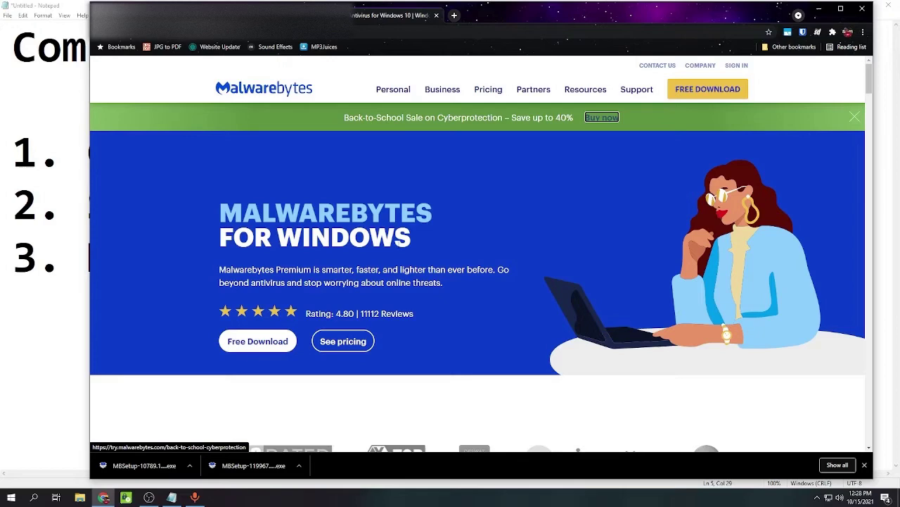
{"action": "left_click", "coordinate": [262, 340]}
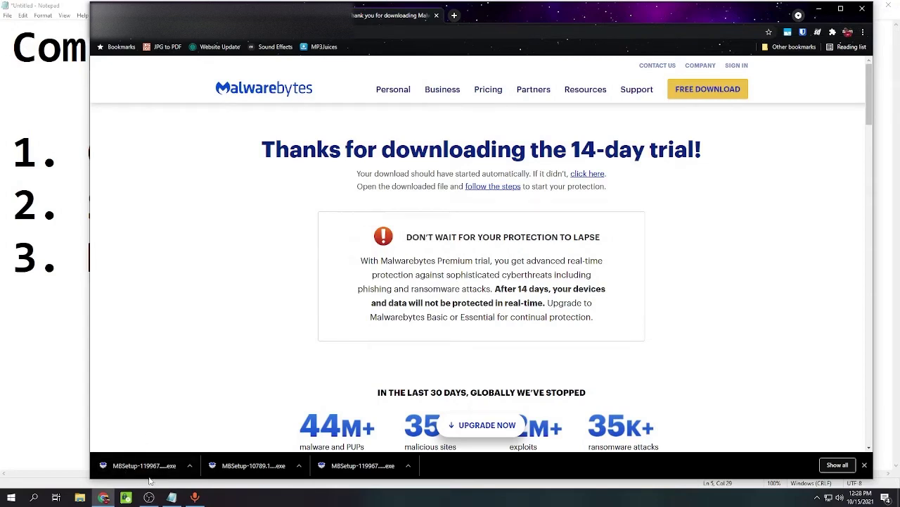
Run MBSetup, approve the UAC prompt, install, and skip the Browser Guard offer.
{"action": "left_click", "coordinate": [144, 465]}
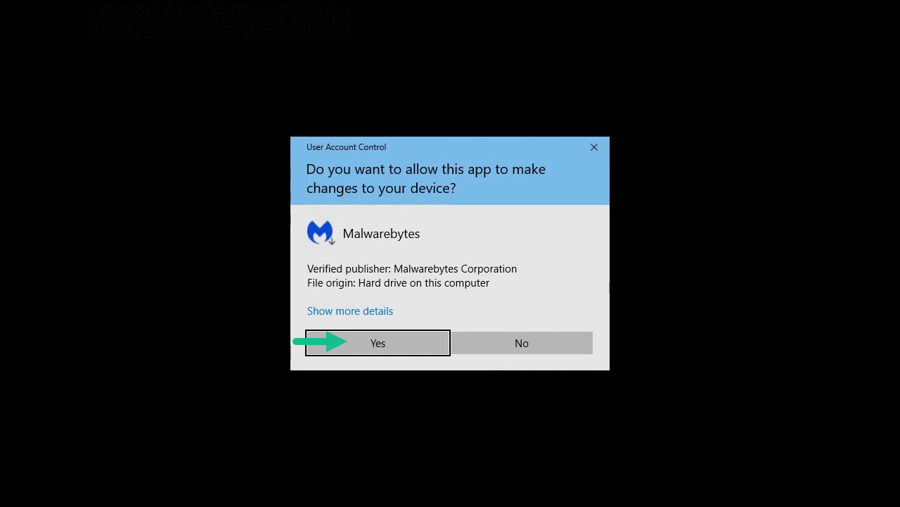
{"action": "left_click", "coordinate": [378, 342]}
{"action": "left_click", "coordinate": [380, 233]}
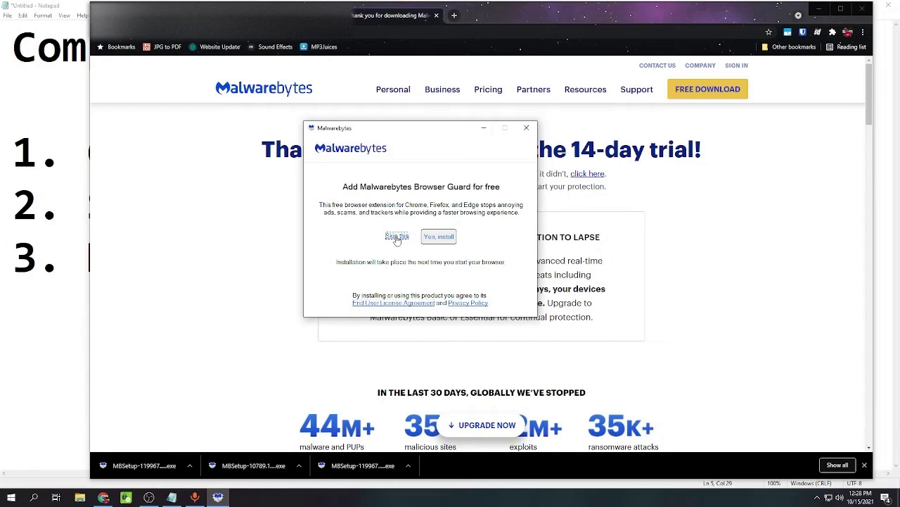
{"action": "left_click", "coordinate": [397, 236]}
{"action": "key", "text": "alt+Tab"}
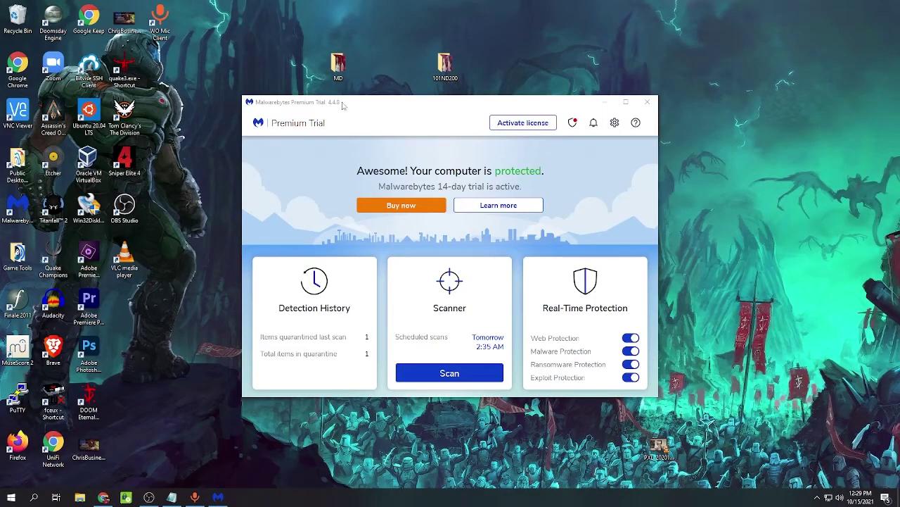
Run a Malwarebytes threat scan, quarantine the adware threat, and return to the dashboard.
{"action": "left_click_drag", "start_coordinate": [343, 106], "coordinate": [276, 49]}
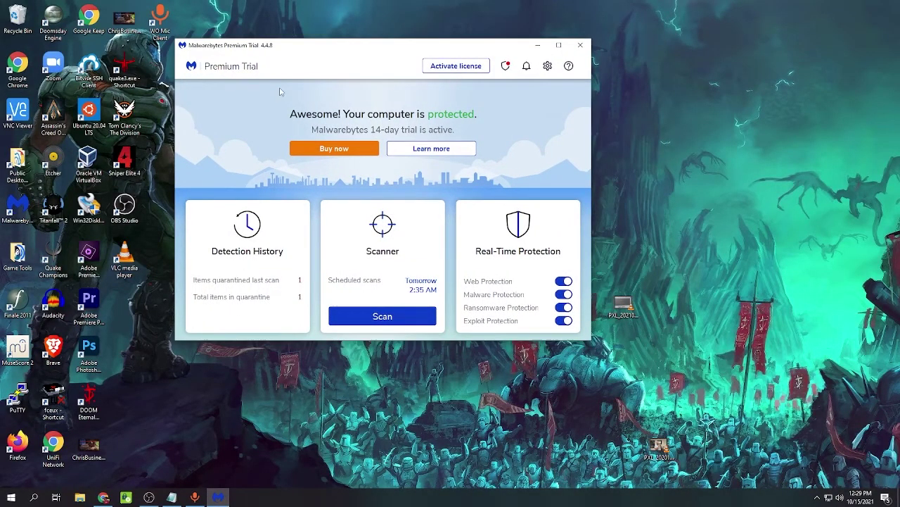
{"action": "left_click", "coordinate": [384, 318]}
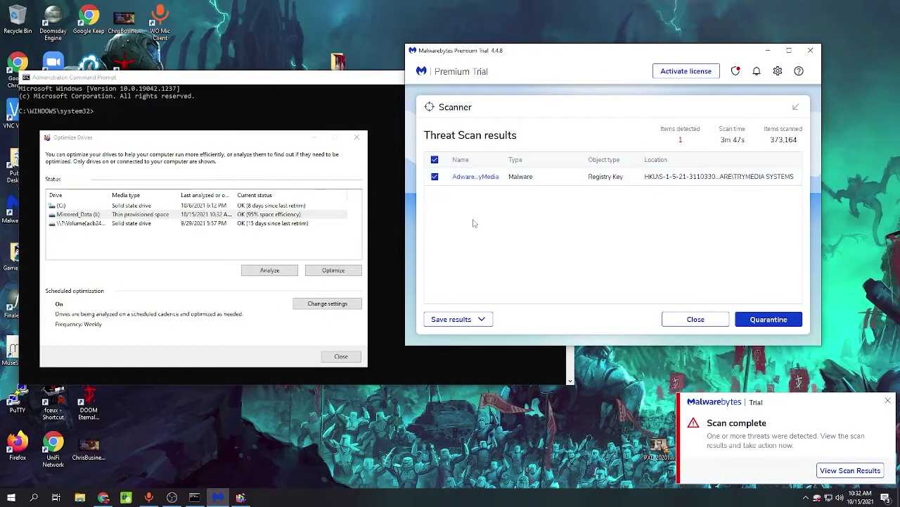
{"action": "left_click", "coordinate": [764, 321]}
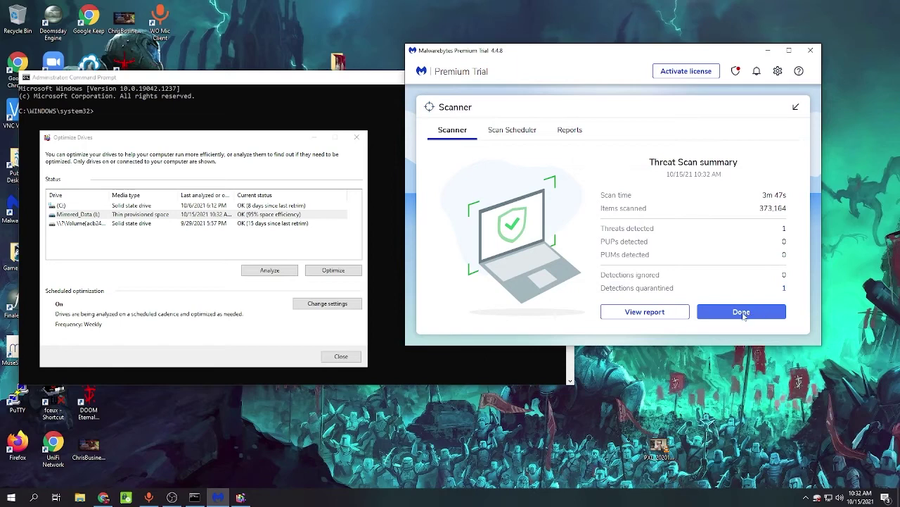
{"action": "left_click", "coordinate": [742, 313]}
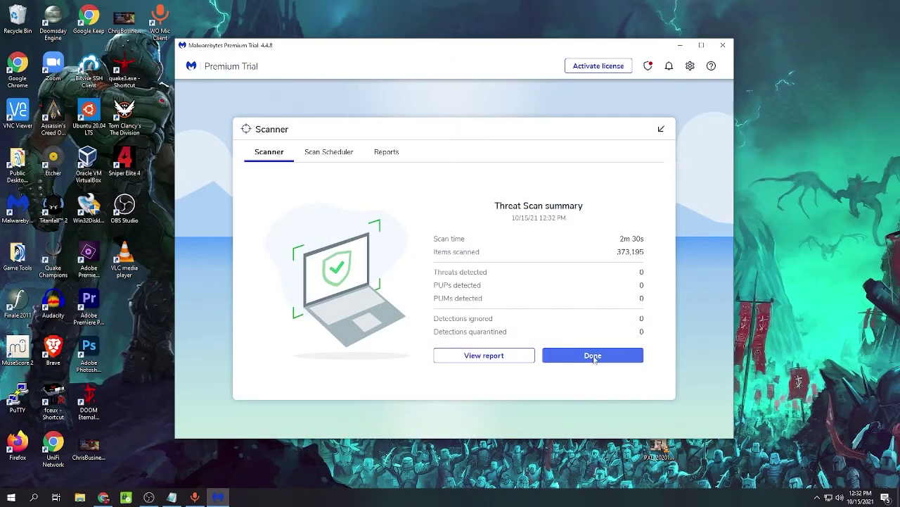
{"action": "left_click", "coordinate": [592, 359]}
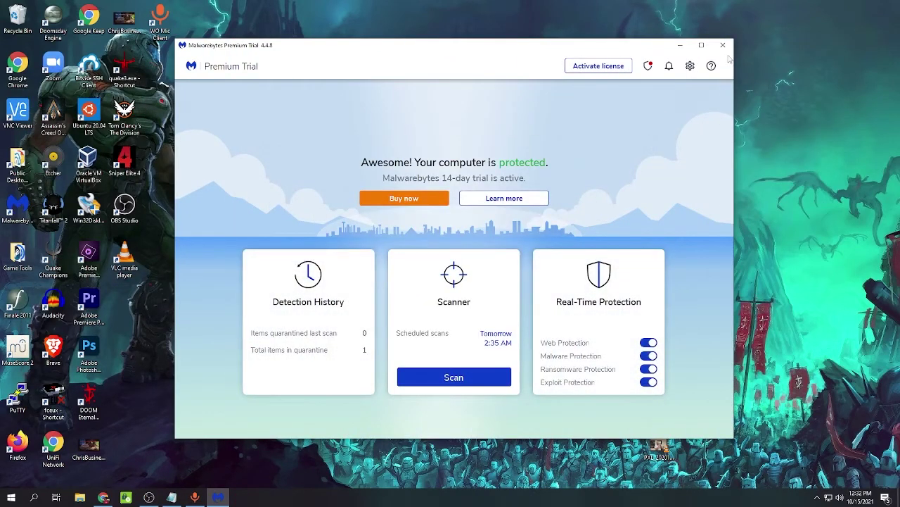
Close Malwarebytes and search Settings' installed apps list for 'mal'.
{"action": "left_click", "coordinate": [724, 45]}
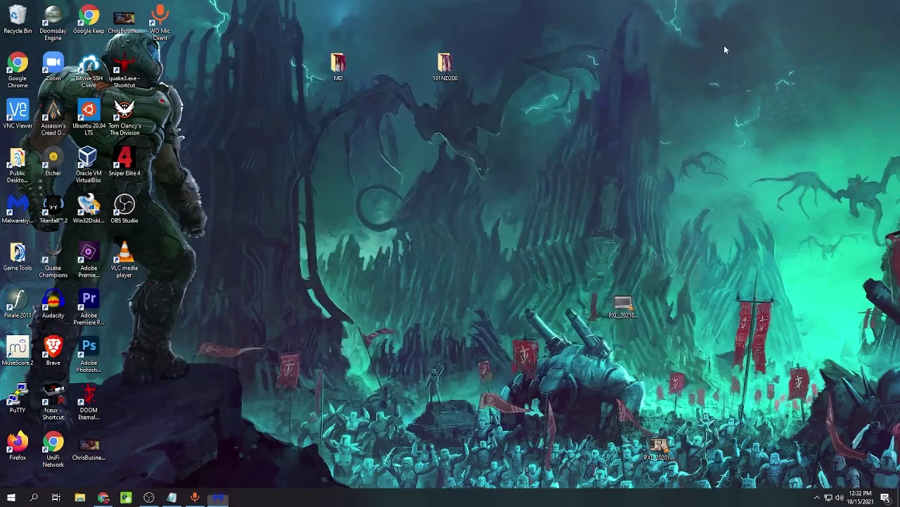
{"action": "left_click", "coordinate": [10, 500]}
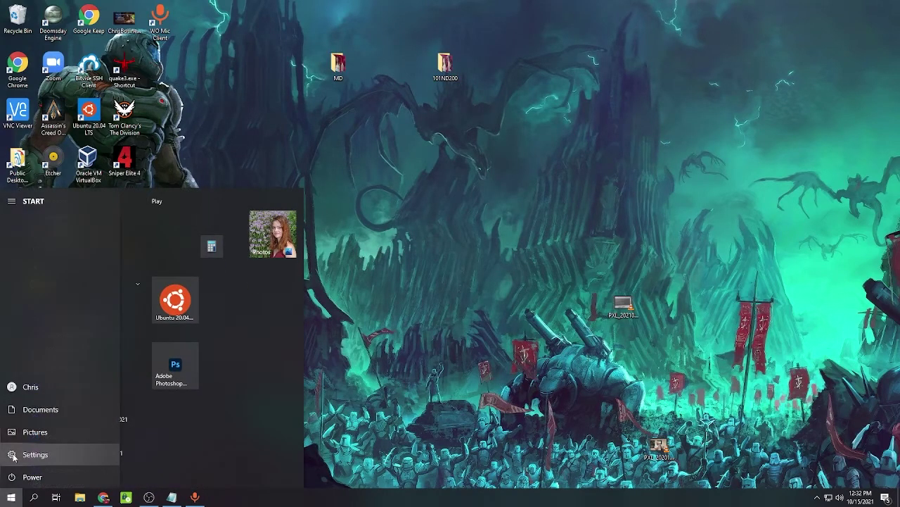
{"action": "left_click", "coordinate": [12, 456]}
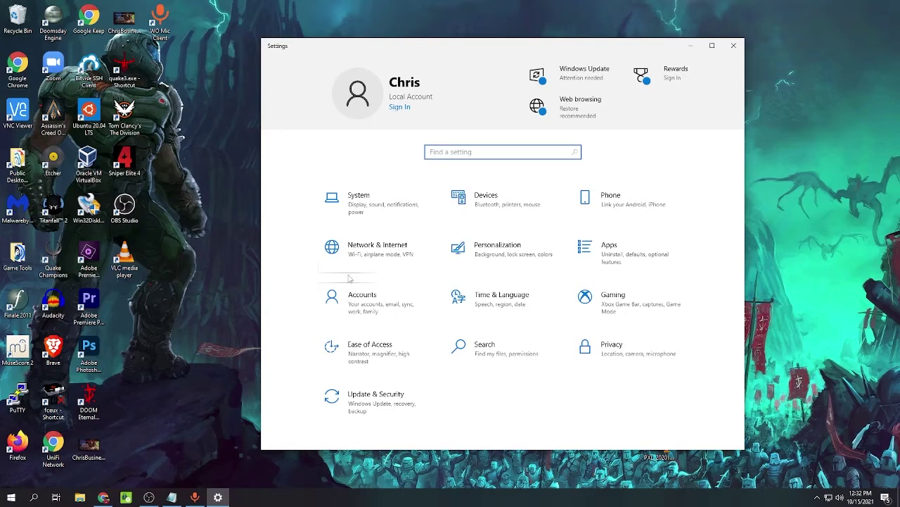
{"action": "left_click", "coordinate": [600, 252]}
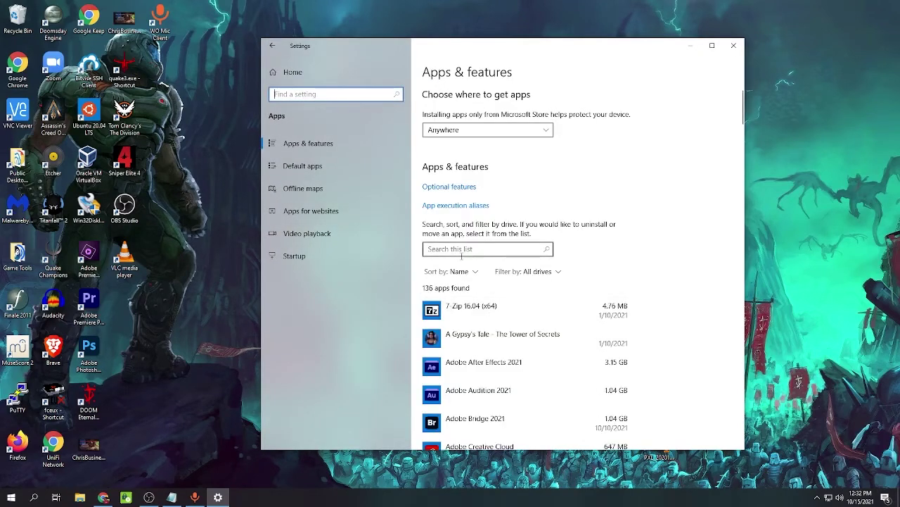
{"action": "left_click", "coordinate": [461, 249]}
{"action": "type", "text": "mal"}
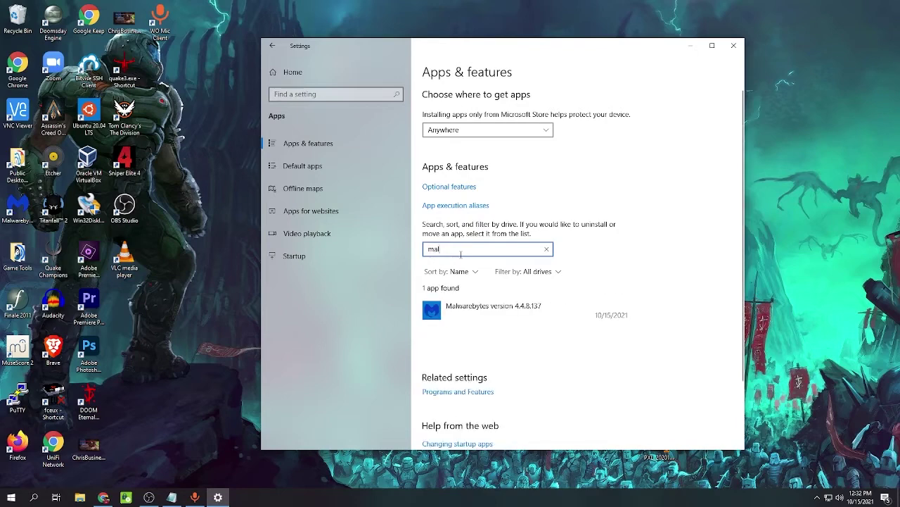
Uninstall Malwarebytes with all its components, then close the survey page and Settings.
{"action": "left_click", "coordinate": [486, 316]}
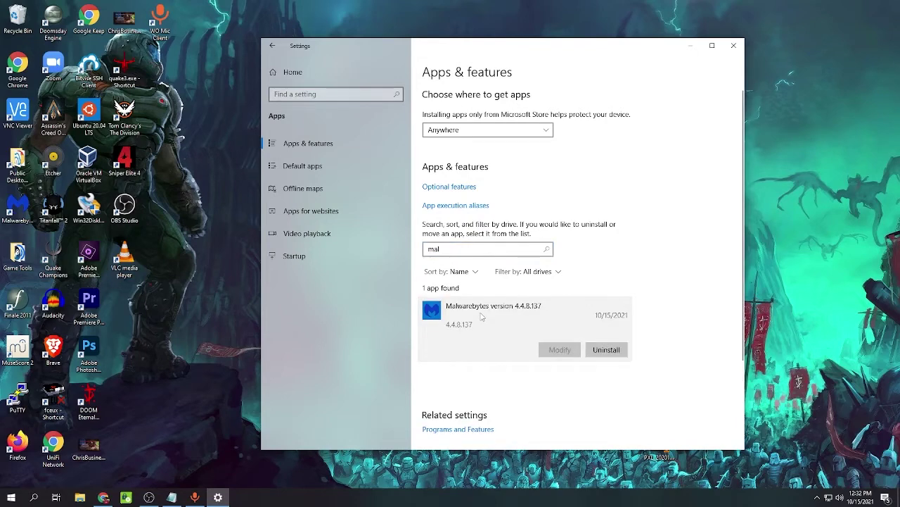
{"action": "left_click", "coordinate": [607, 350]}
{"action": "left_click", "coordinate": [649, 326]}
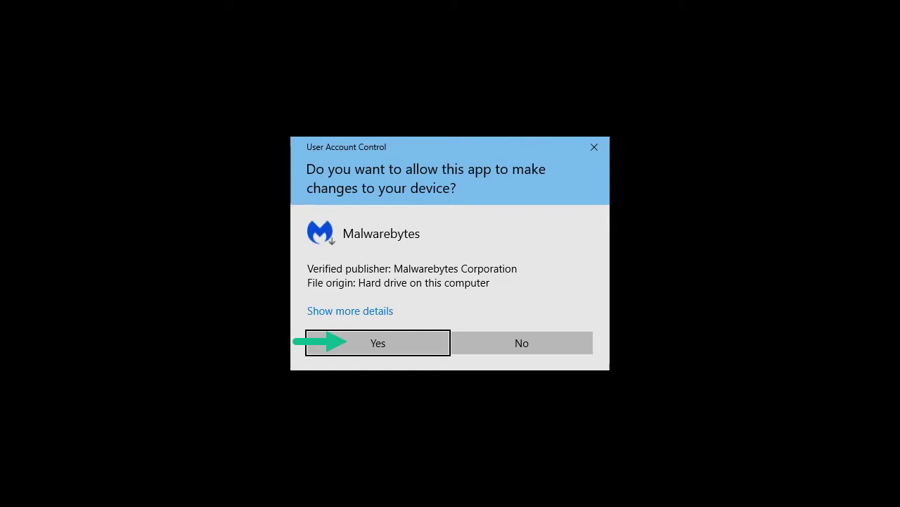
{"action": "left_click", "coordinate": [377, 343]}
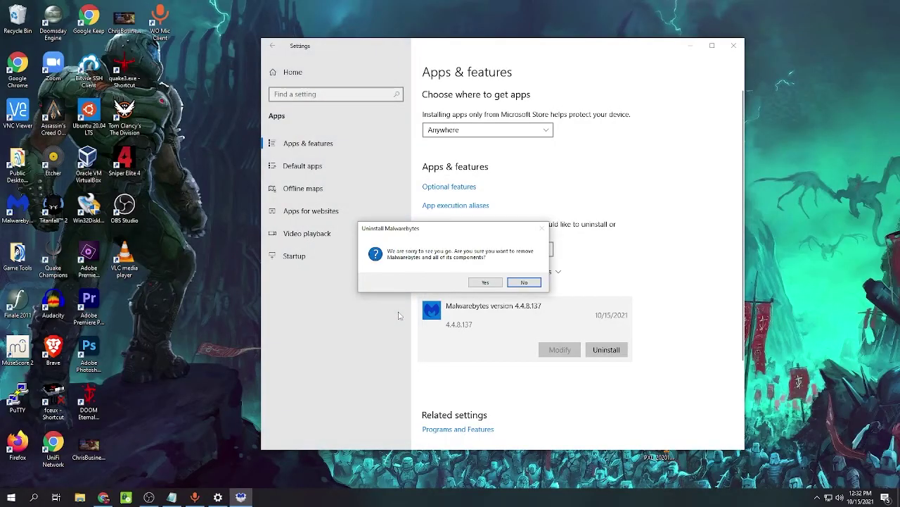
{"action": "left_click", "coordinate": [489, 284]}
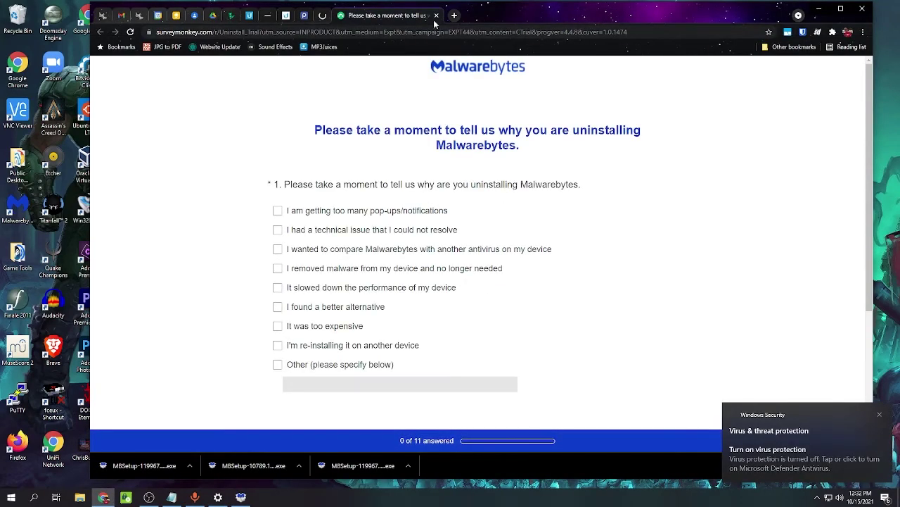
{"action": "left_click", "coordinate": [437, 15]}
{"action": "left_click", "coordinate": [820, 9]}
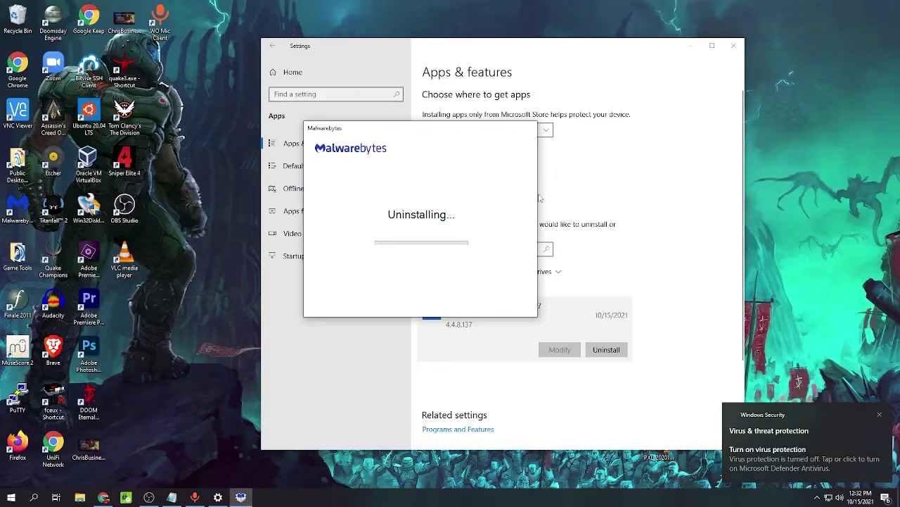
{"action": "left_click", "coordinate": [735, 47]}
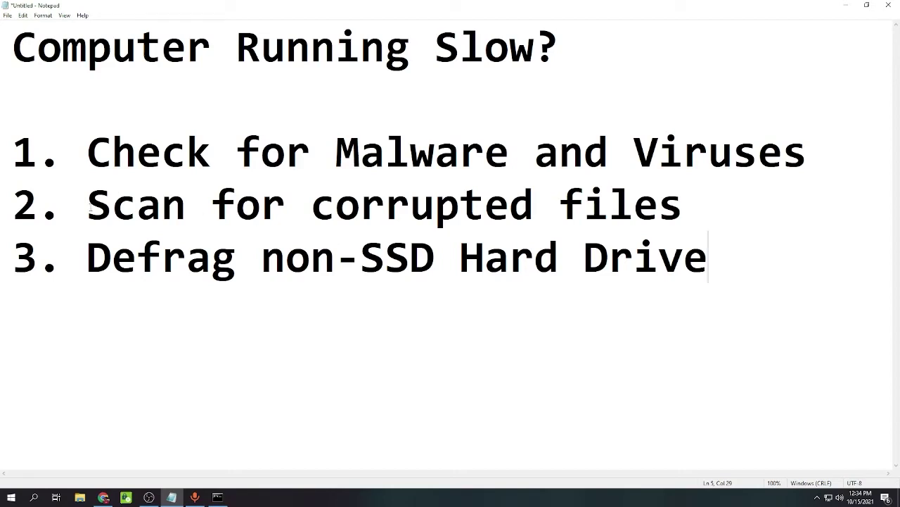
Search the Start menu for 'cmd' and launch Command Prompt as administrator.
{"action": "left_click_drag", "start_coordinate": [88, 204], "coordinate": [683, 205]}
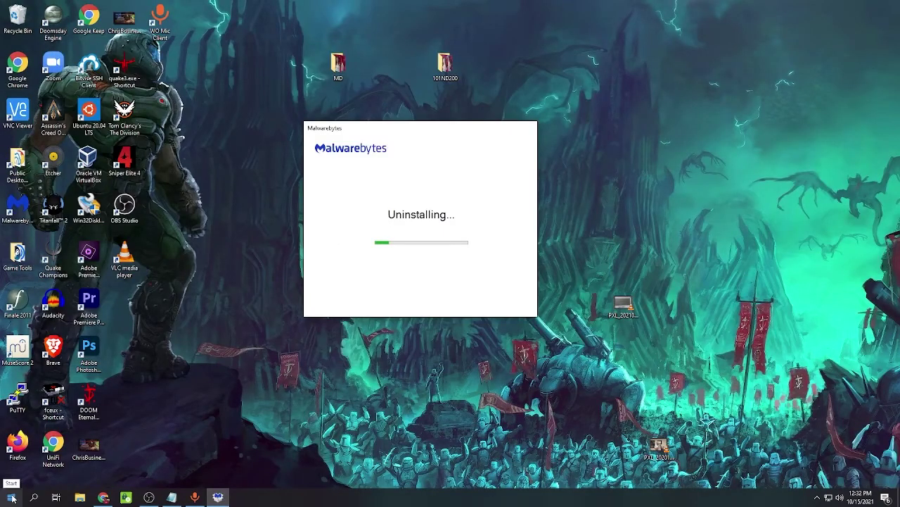
{"action": "left_click", "coordinate": [12, 498]}
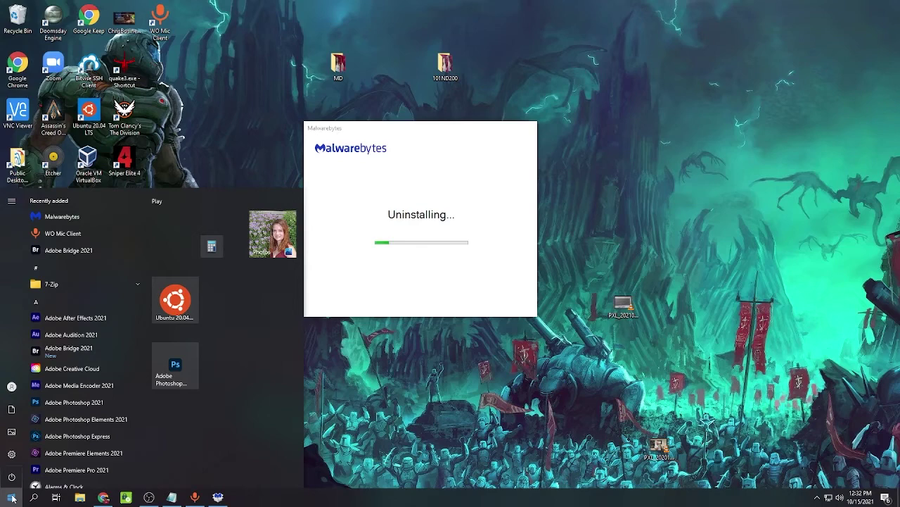
{"action": "type", "text": "cmd"}
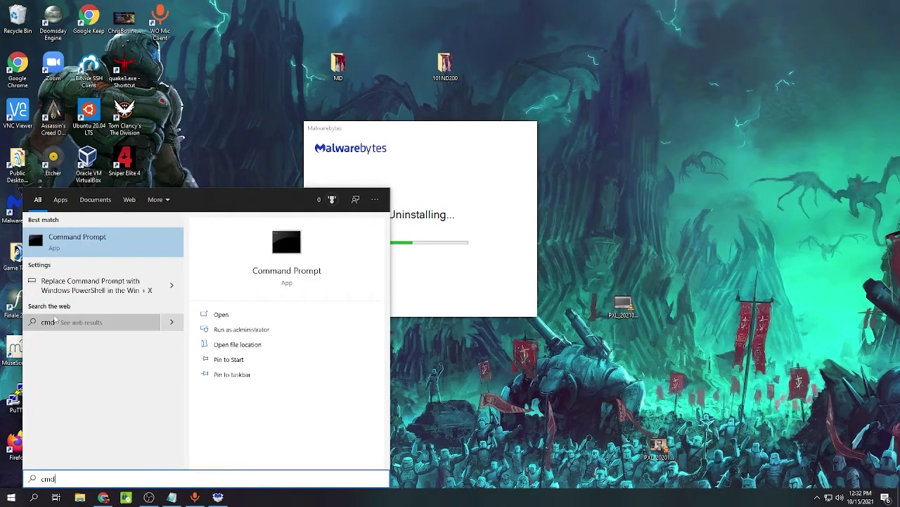
{"action": "right_click", "coordinate": [66, 244]}
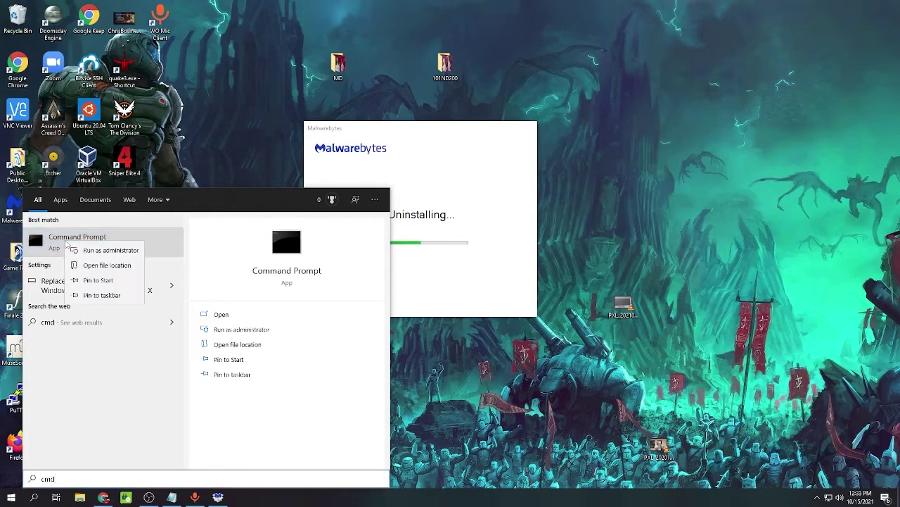
{"action": "left_click", "coordinate": [106, 250]}
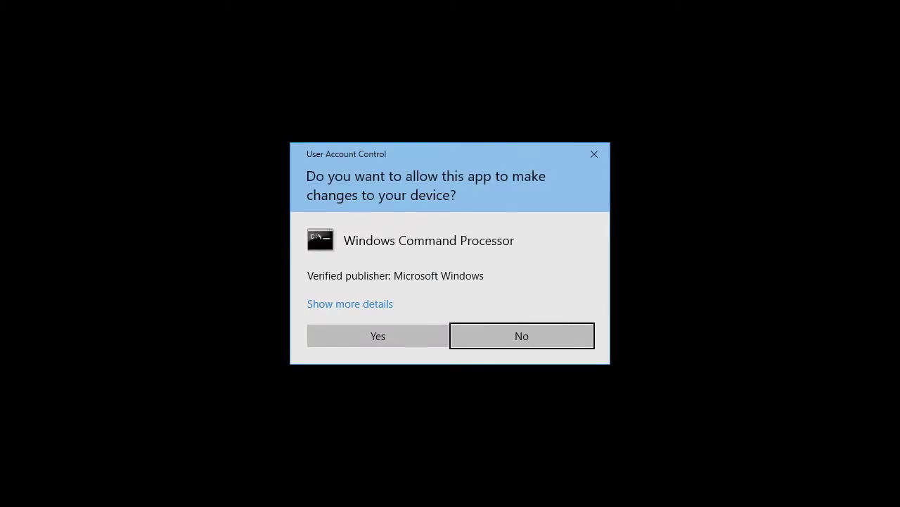
Approve Command Prompt's admin rights and dismiss the Malwarebytes removed notice.
{"action": "left_click", "coordinate": [390, 334]}
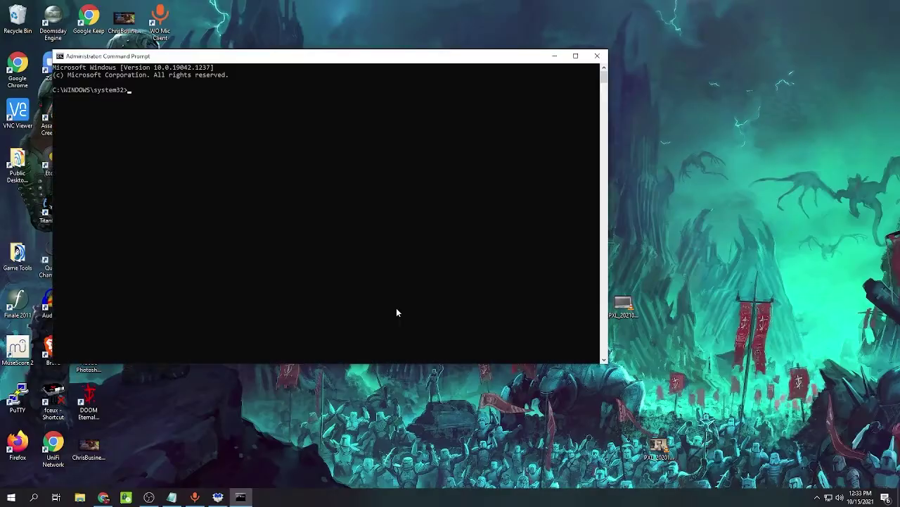
{"action": "left_click", "coordinate": [218, 498]}
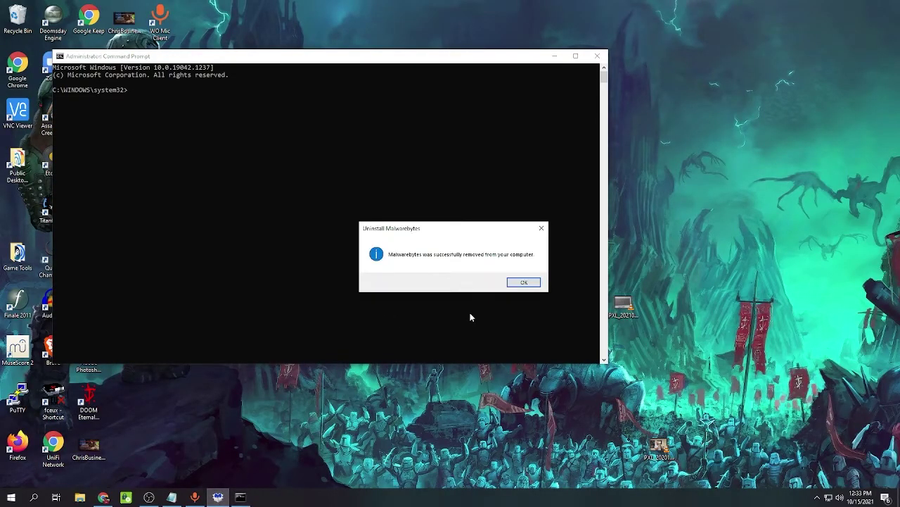
{"action": "left_click", "coordinate": [524, 283]}
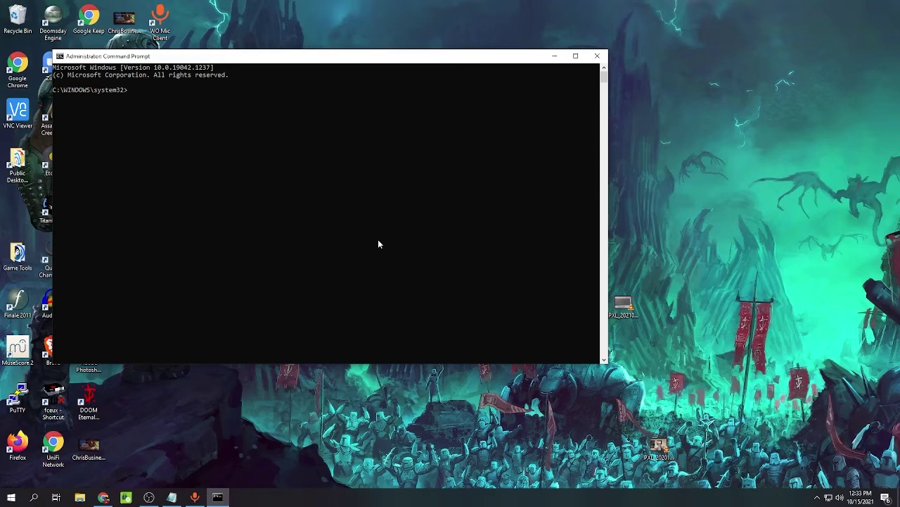
Run sfc /scannow in the administrator Command Prompt.
{"action": "left_click", "coordinate": [275, 209]}
{"action": "type", "text": "s"}
{"action": "type", "text": "fc /scannow"}
{"action": "key", "text": "Return"}
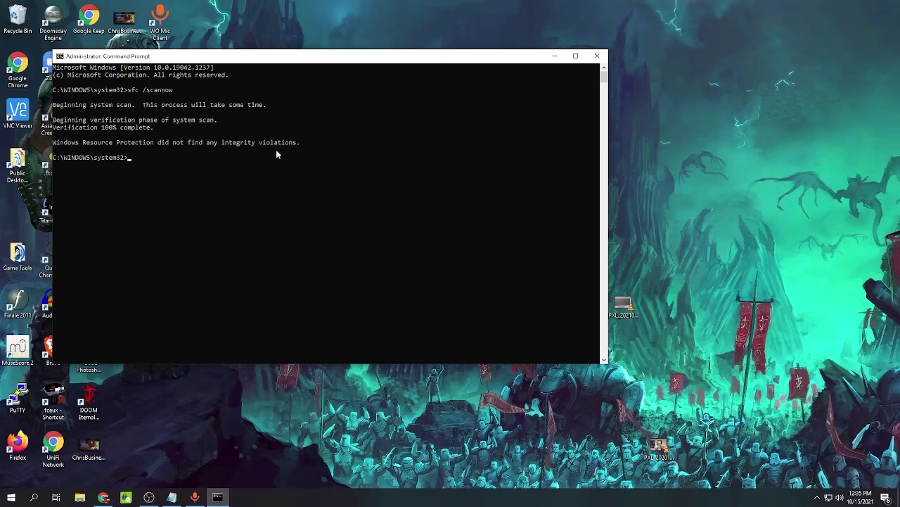
{"action": "left_click_drag", "start_coordinate": [104, 58], "coordinate": [124, 61]}
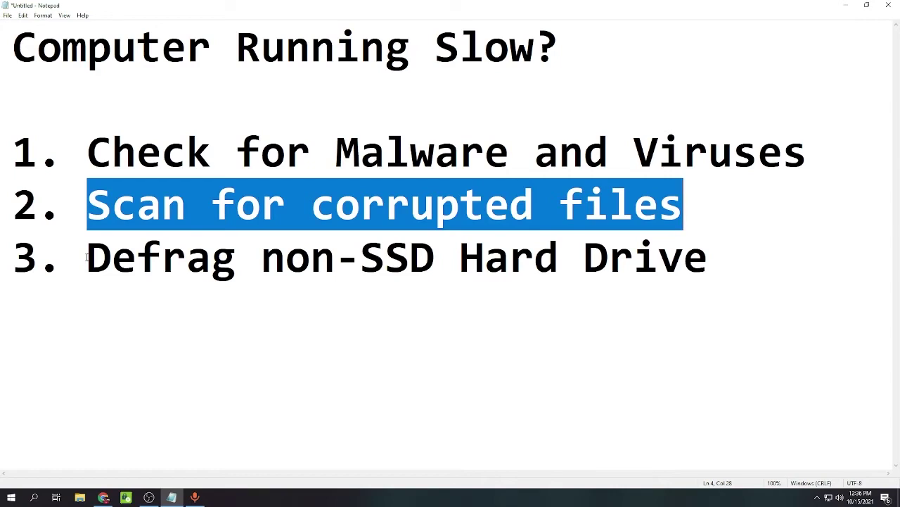
Enter dfrgui in the Win+R Run dialog to launch Optimize Drives.
{"action": "left_click_drag", "start_coordinate": [87, 258], "coordinate": [734, 242]}
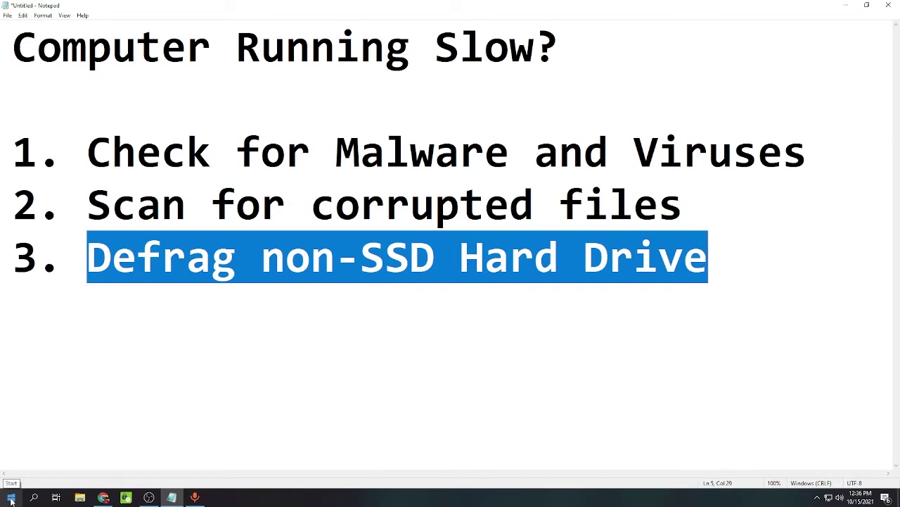
{"action": "key", "text": "super+r"}
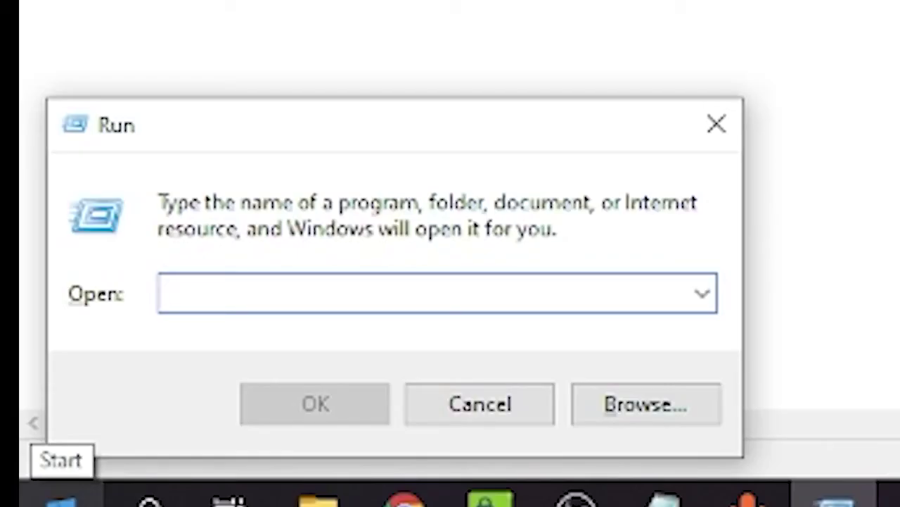
{"action": "type", "text": "df"}
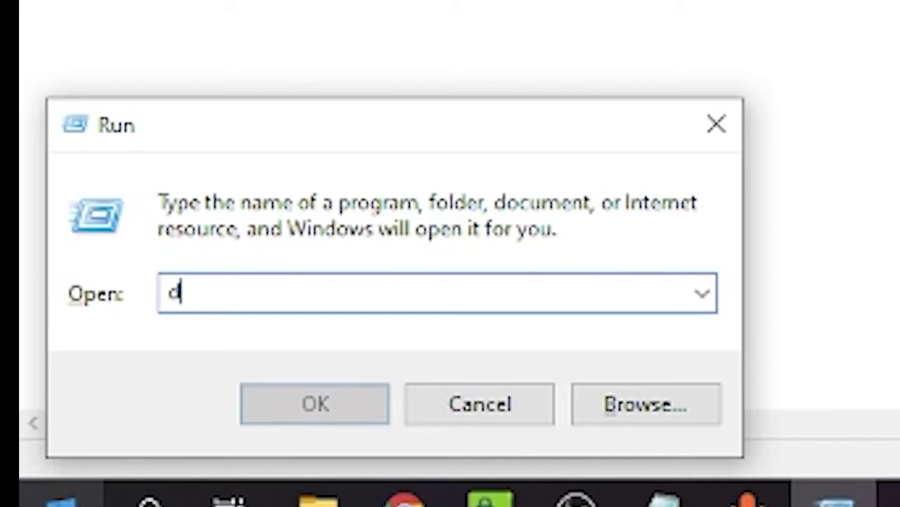
{"action": "type", "text": "rgui"}
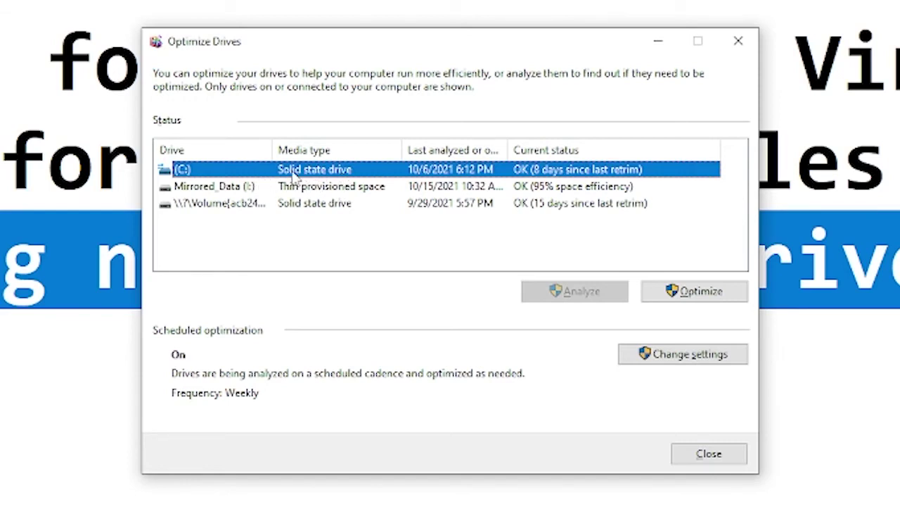
Select the non-SSD Mirrored_Data (I:) drive in the Optimize Drives list.
{"action": "left_click", "coordinate": [204, 187]}
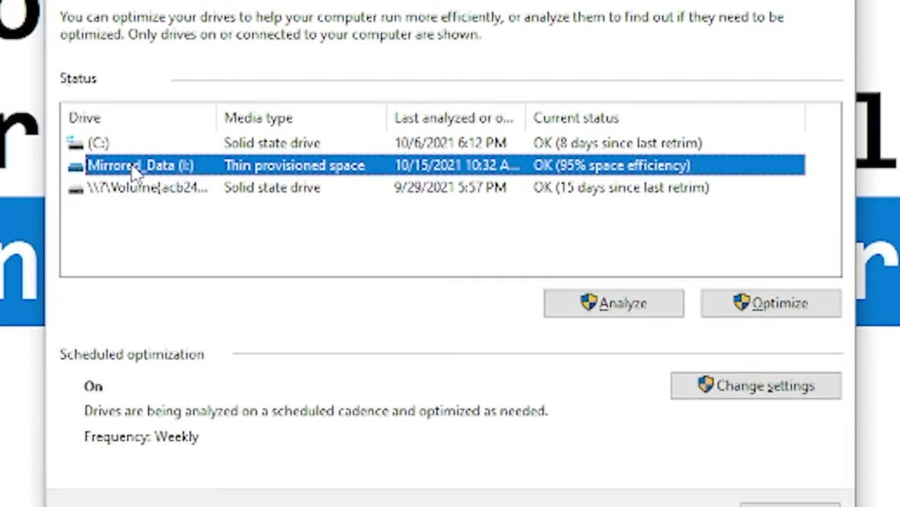